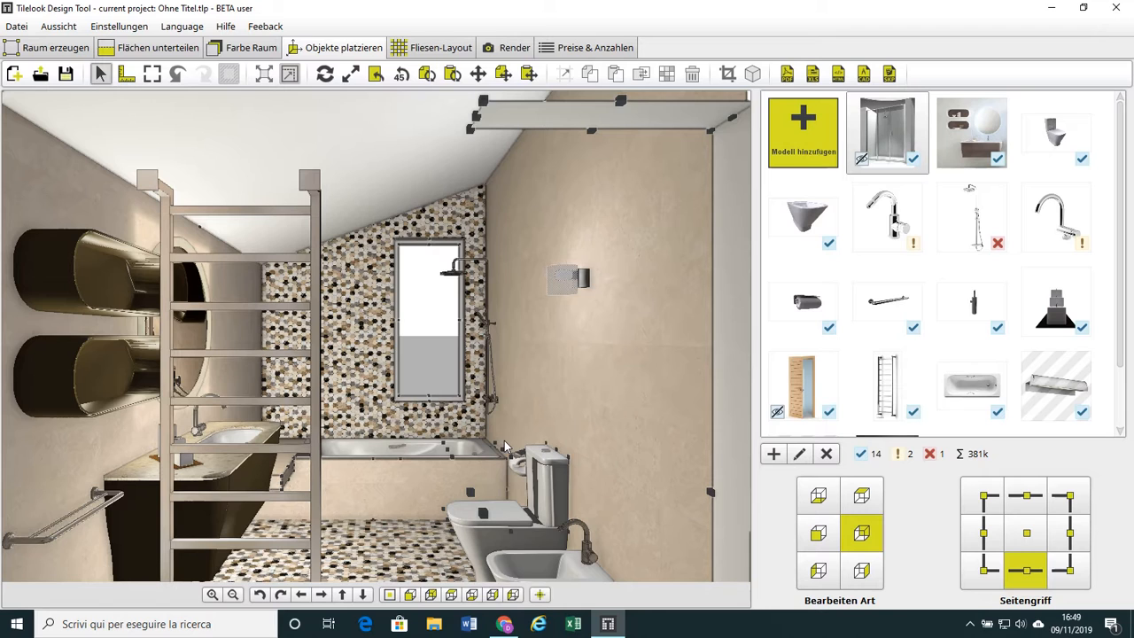
Switch to render mode and add a new camera that captures the current bathroom view
click(492, 417)
click(511, 49)
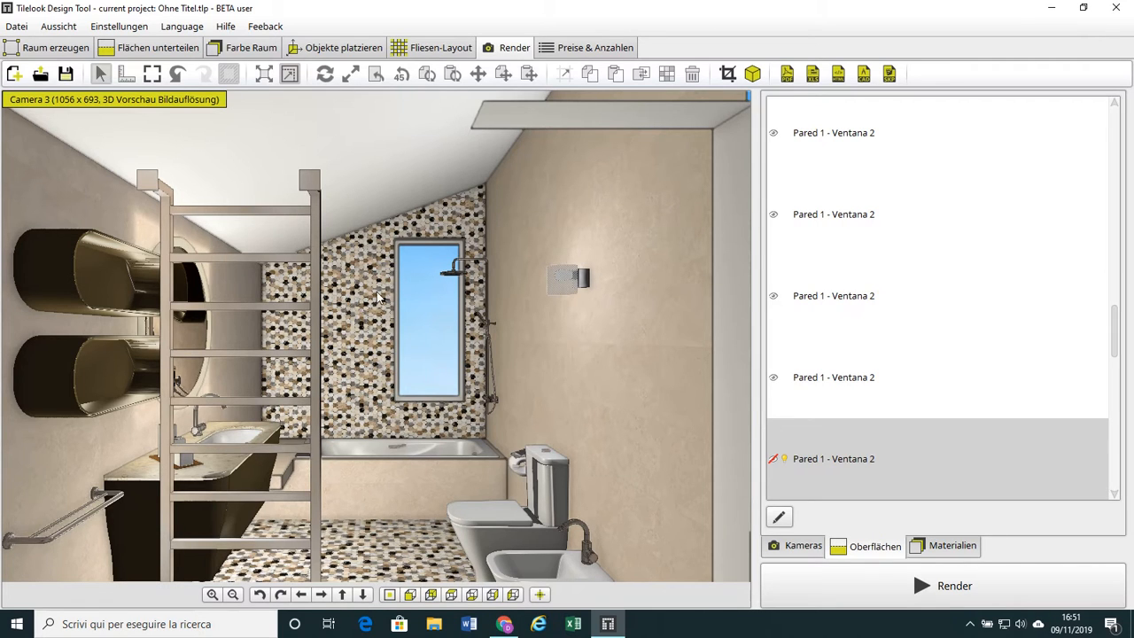
click(787, 548)
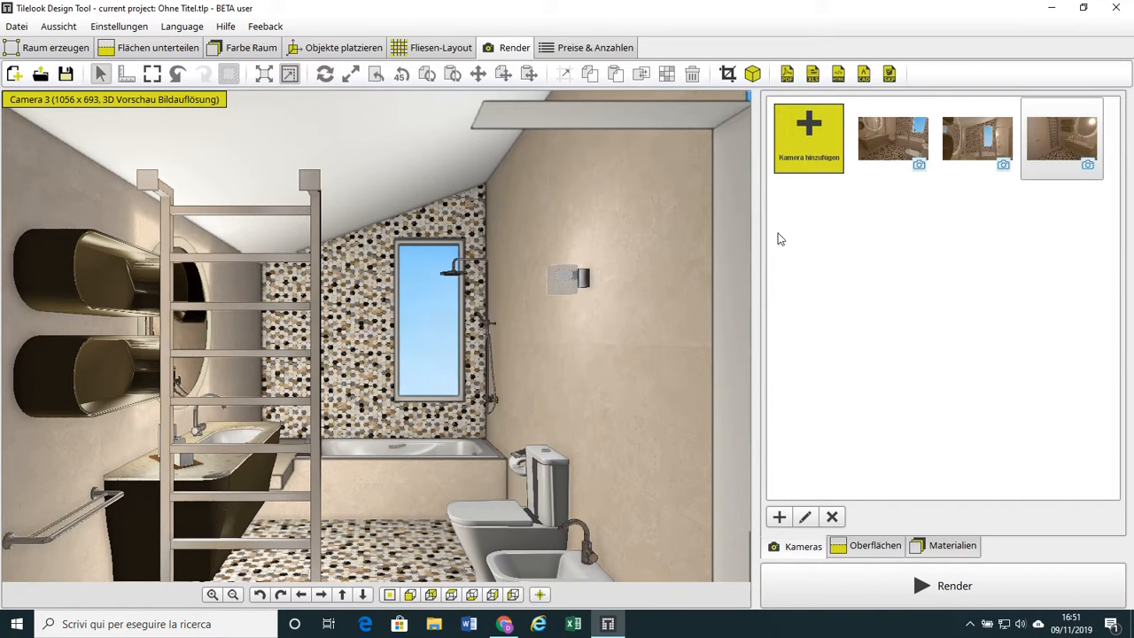
click(806, 151)
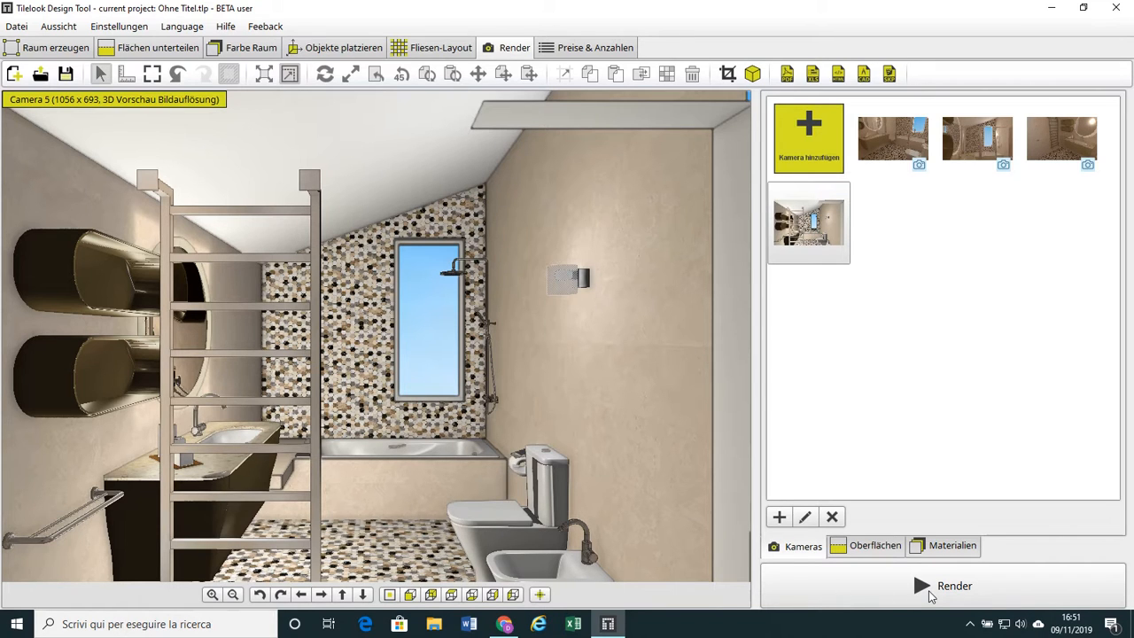
Start the render setup with only Camera 5 selected, using 16:9 format and medium Full HD size, 1920 x 1080 px
click(928, 590)
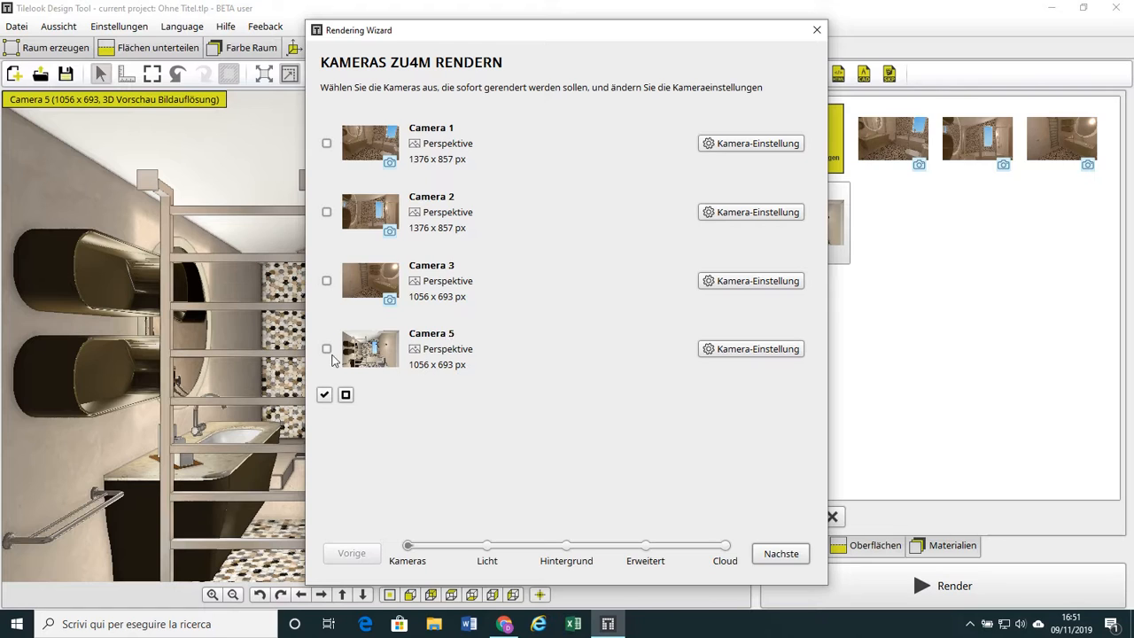
click(326, 349)
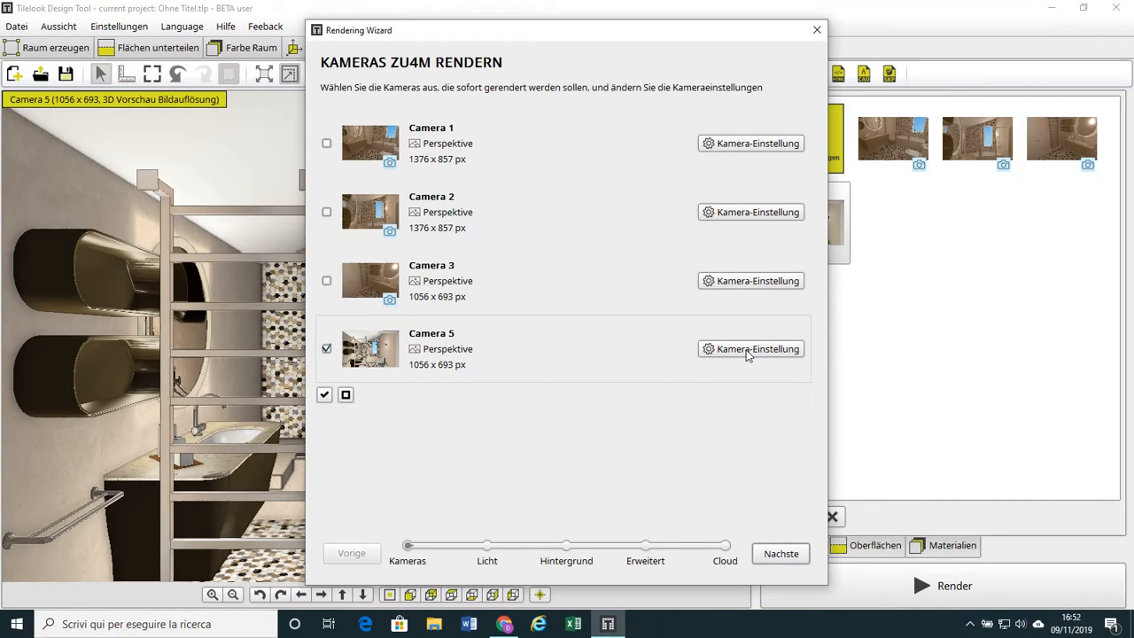
click(748, 351)
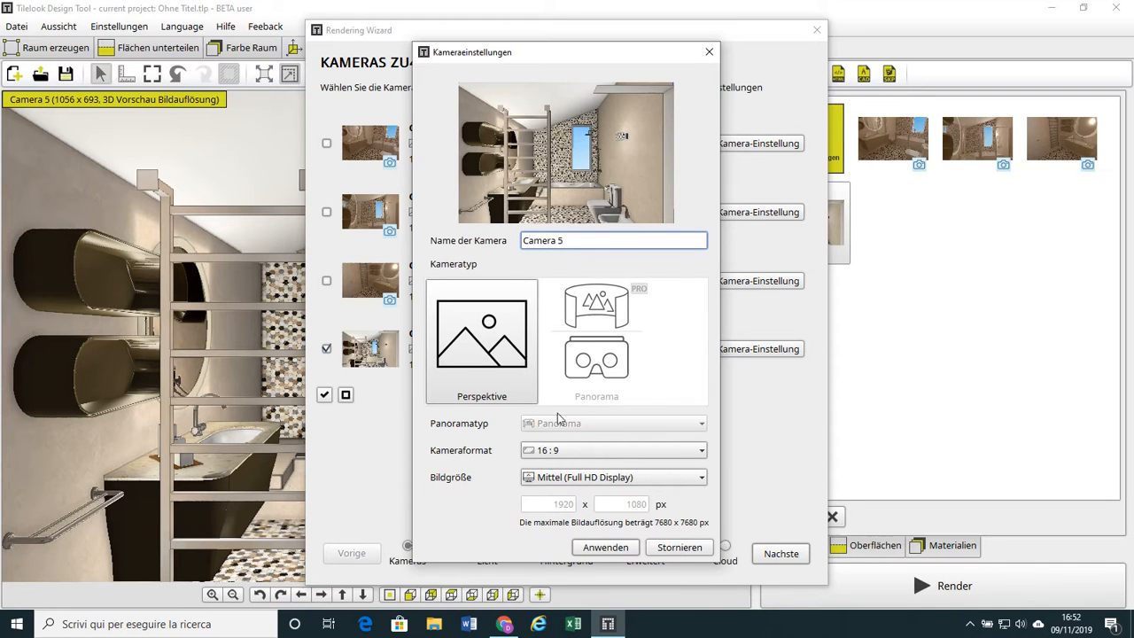
click(605, 547)
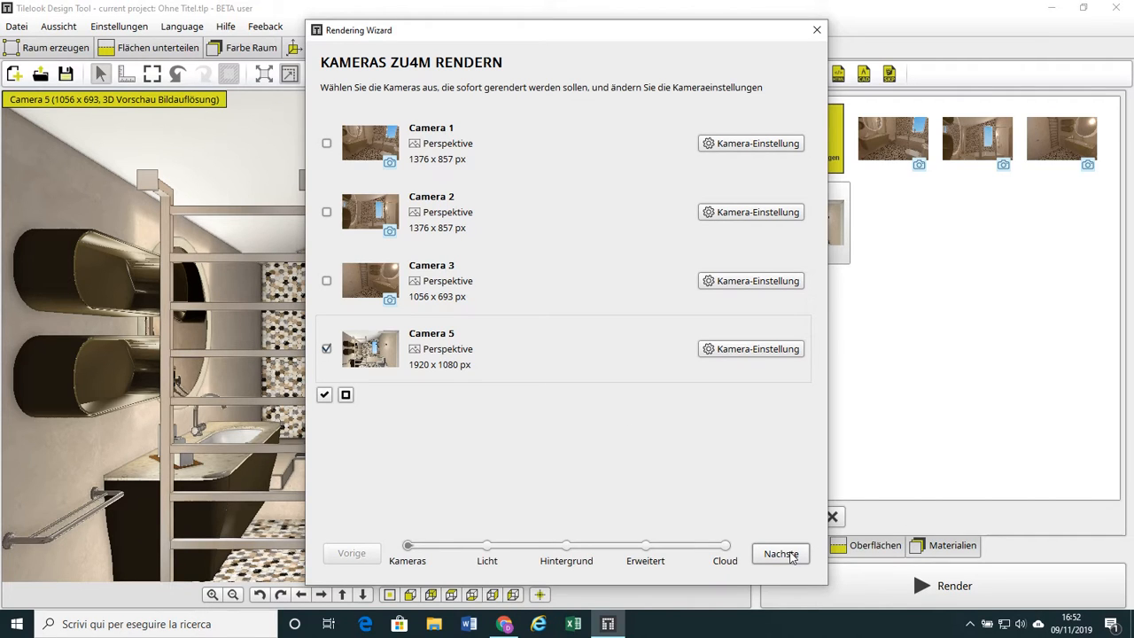
Set the sun position to 80° in the light settings and continue to the background settings
click(791, 556)
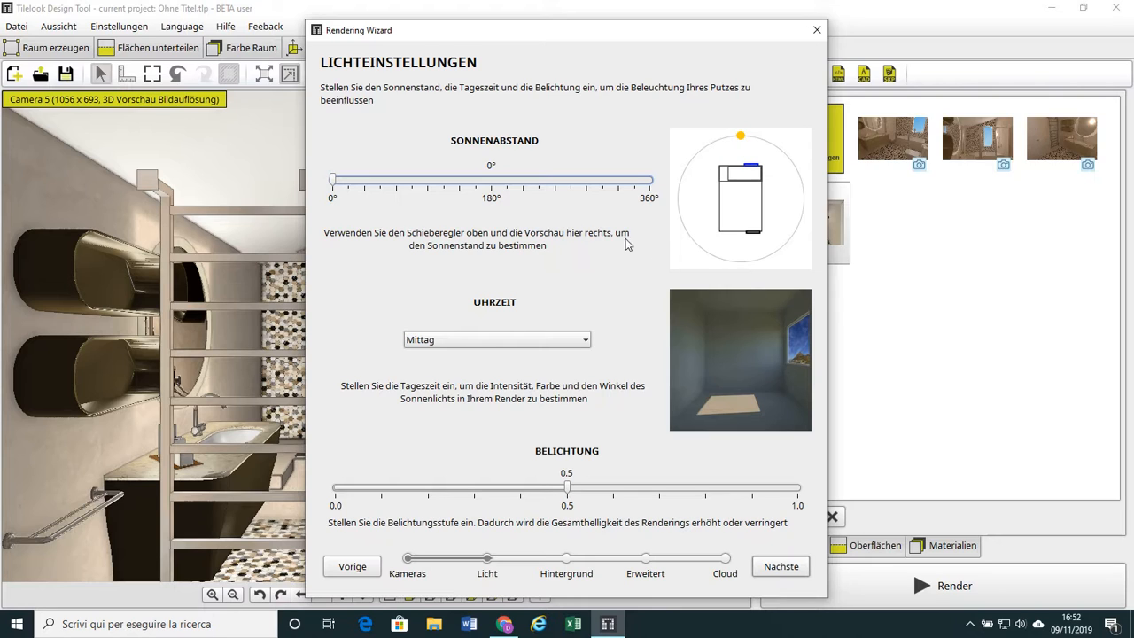
drag(334, 184, 403, 188)
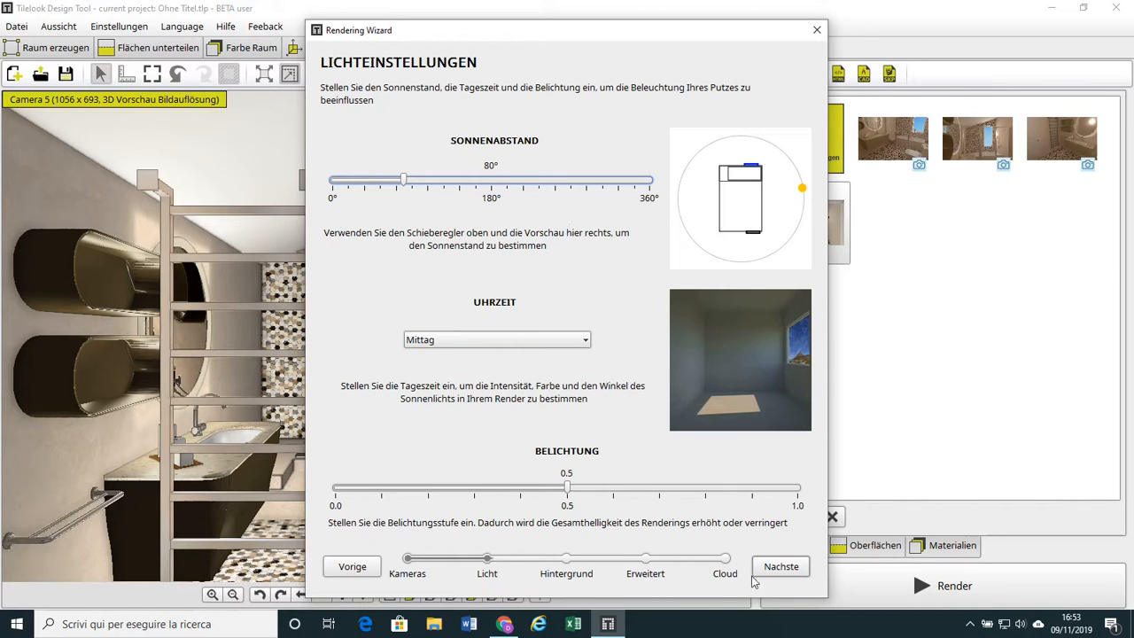
click(781, 570)
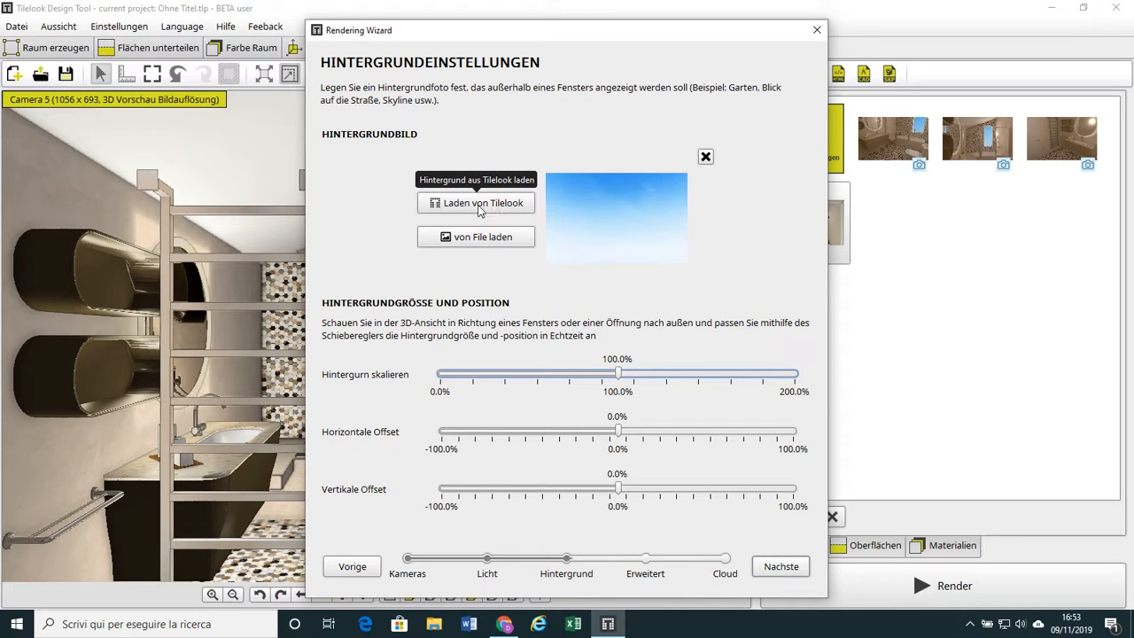
Load the Maratea townscape from the Tilelook texture library as the background image
click(479, 204)
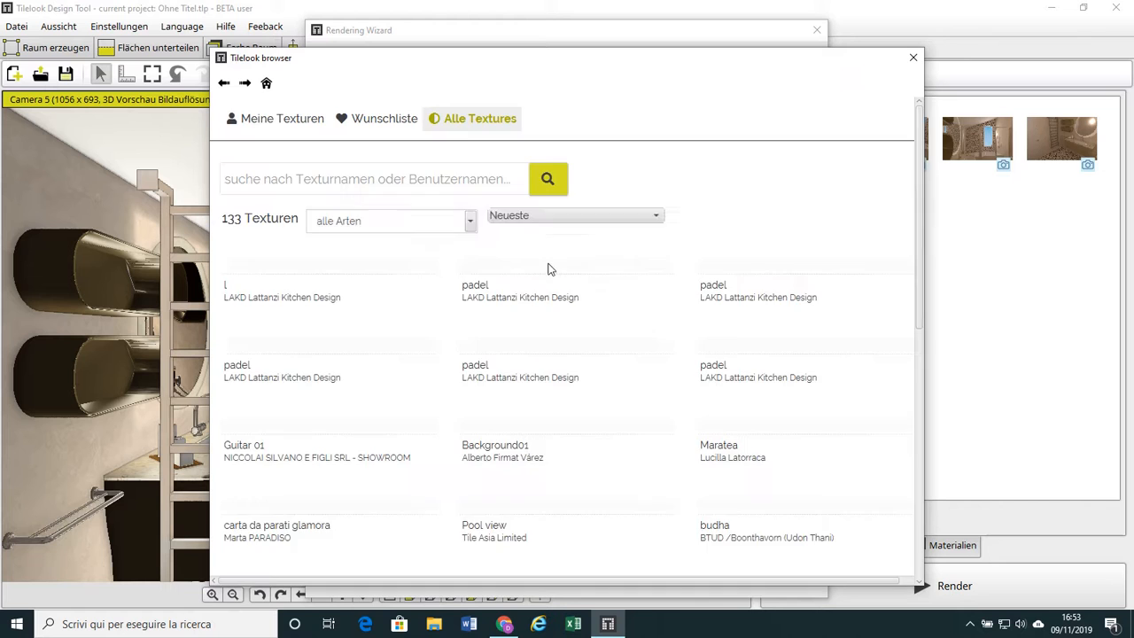
scroll(486, 315, down, 3)
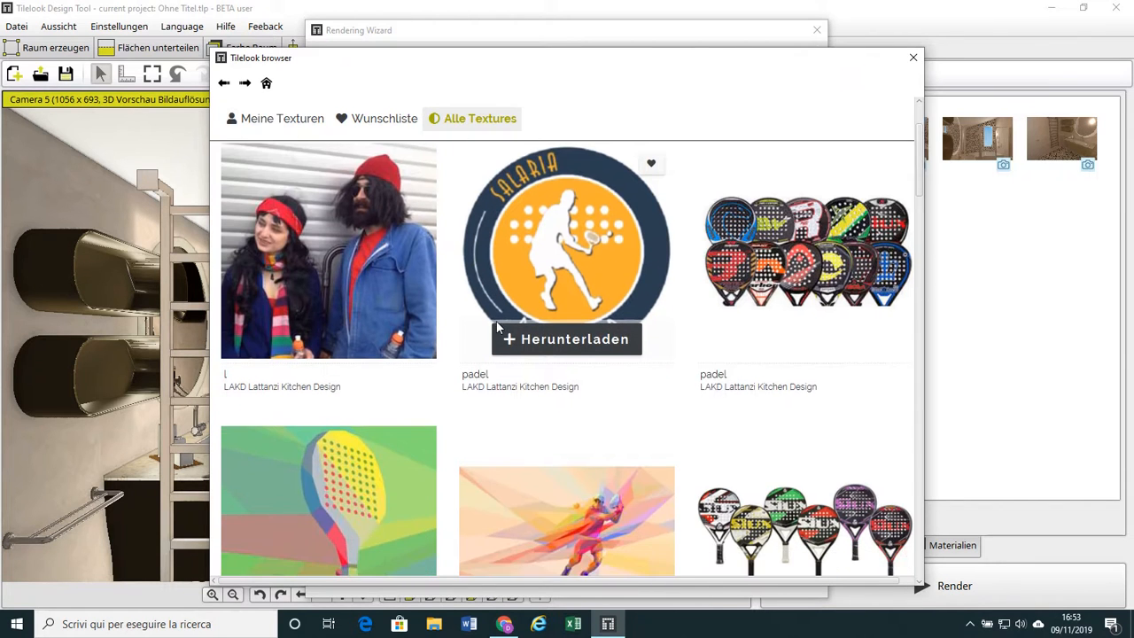
scroll(497, 322, down, 3)
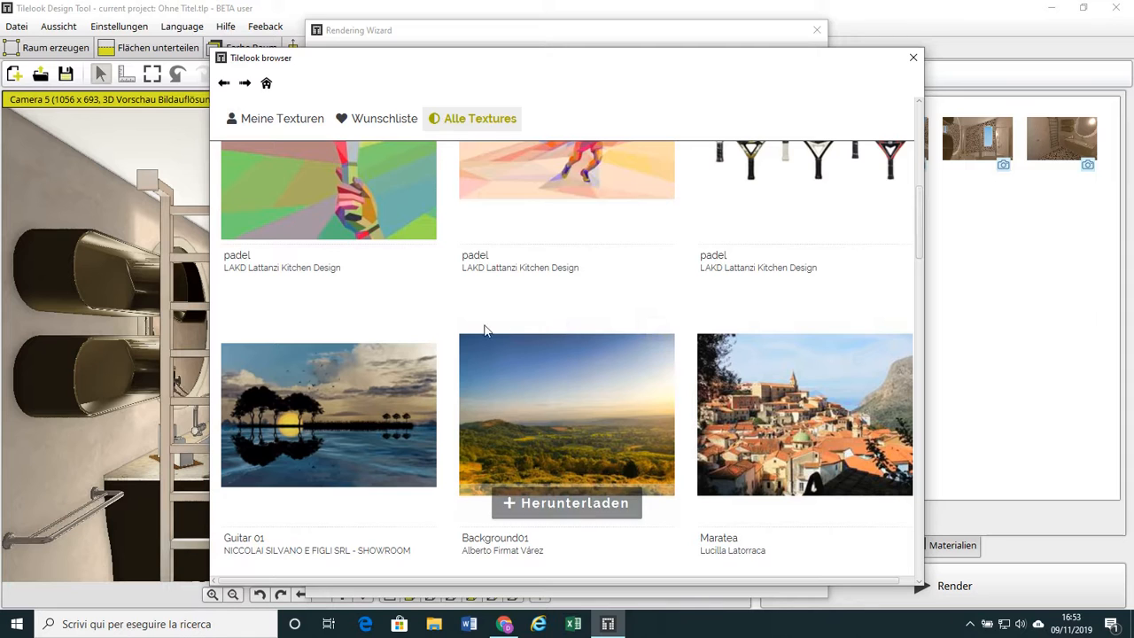
scroll(523, 292, down, 1)
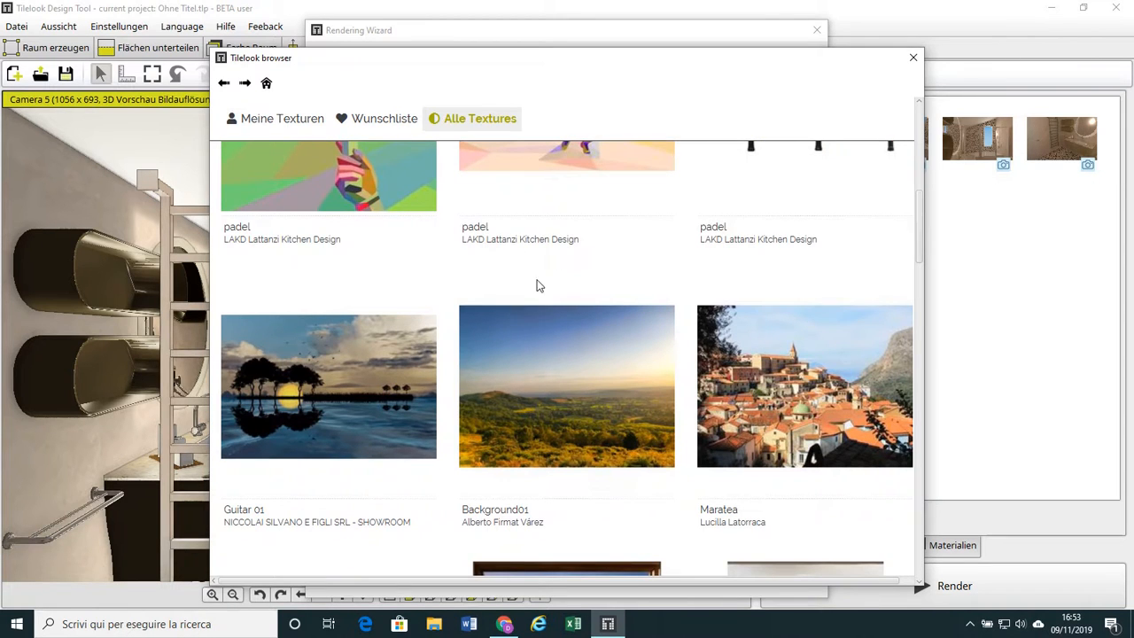
scroll(513, 287, down, 2)
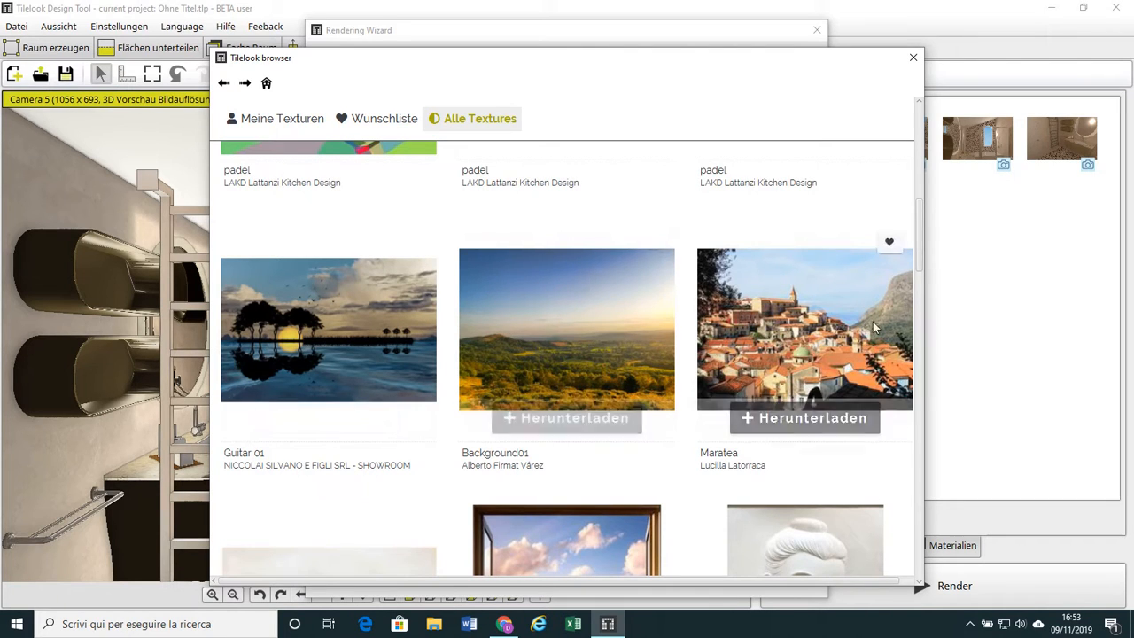
click(810, 420)
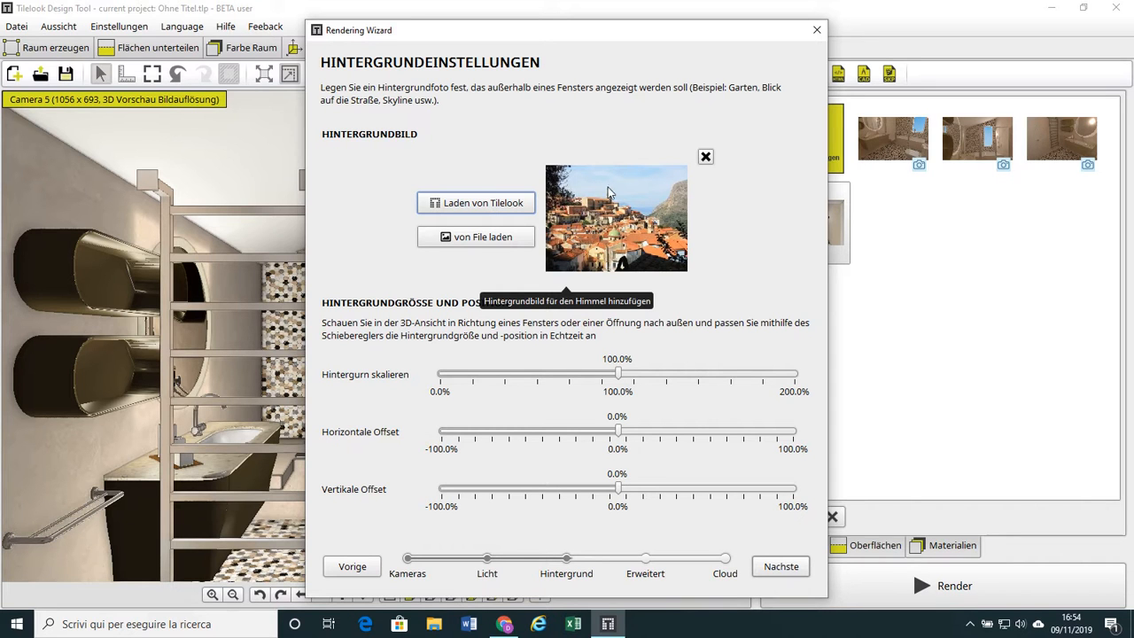
Move the wizard clear of the window view and set background scale to 77.05%, horizontal offset to -21.53% and vertical offset to 0.2%
drag(589, 36, 816, 74)
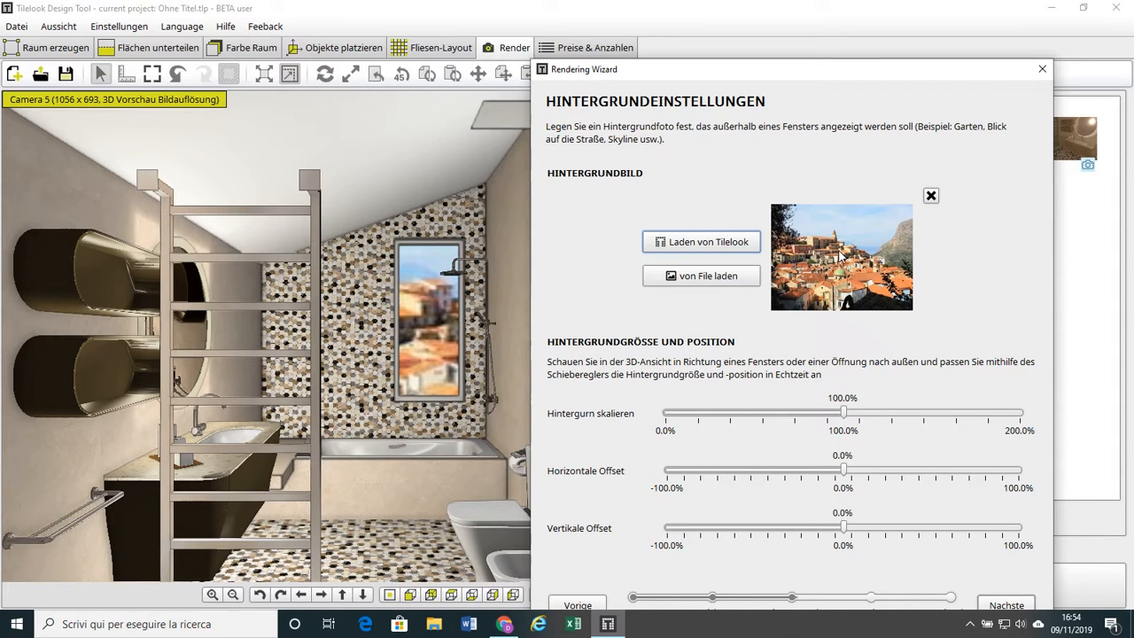
drag(870, 77, 868, 33)
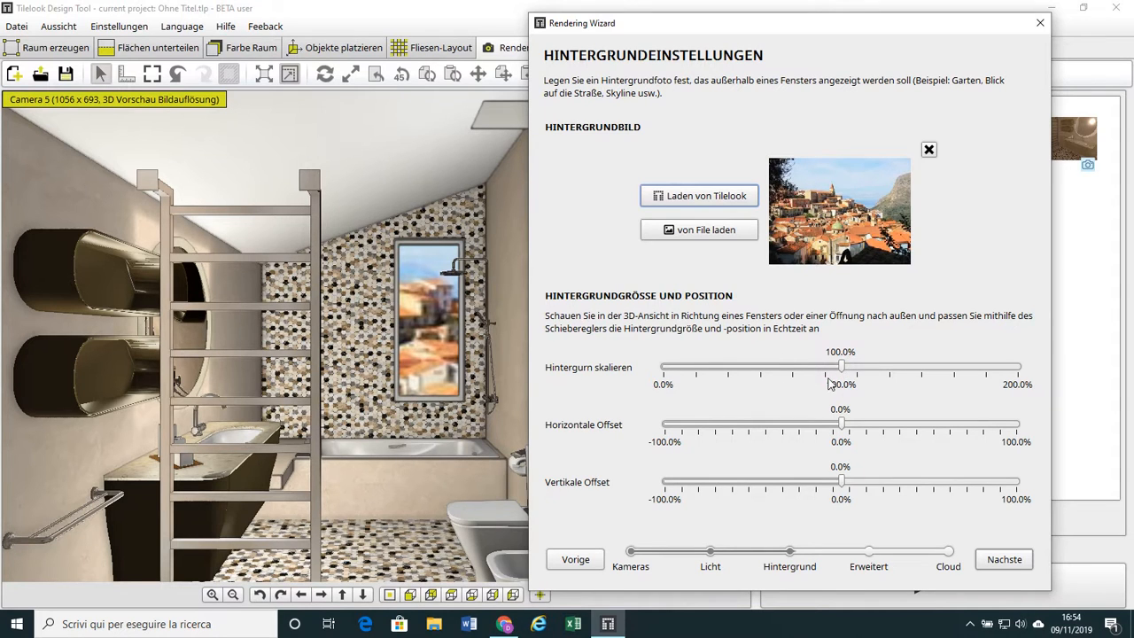
drag(842, 371, 802, 376)
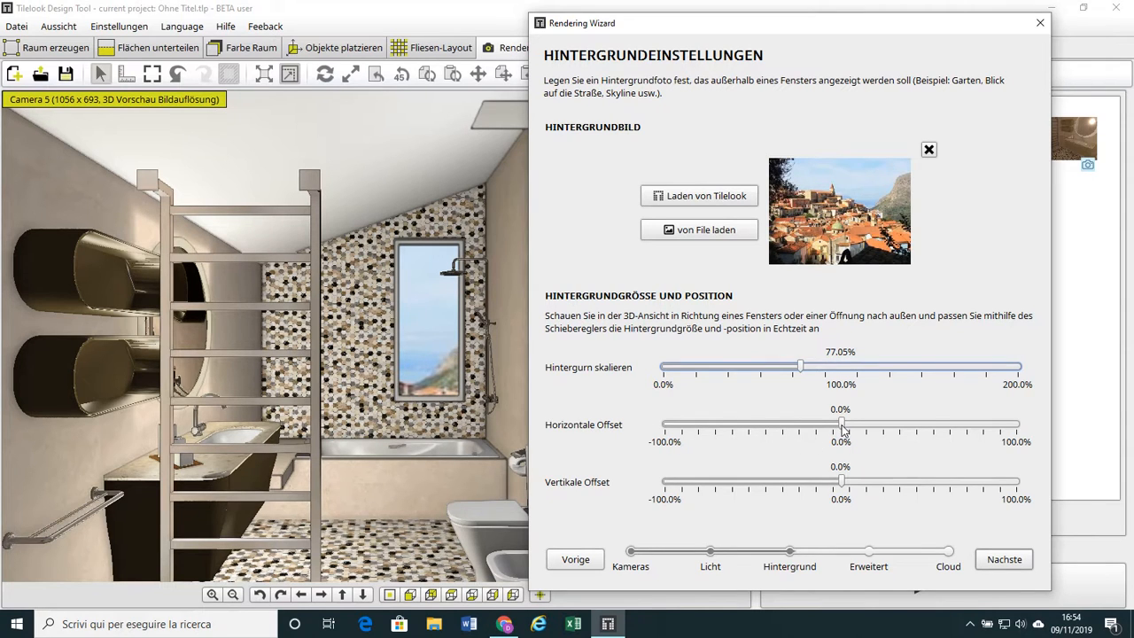
drag(843, 430, 803, 428)
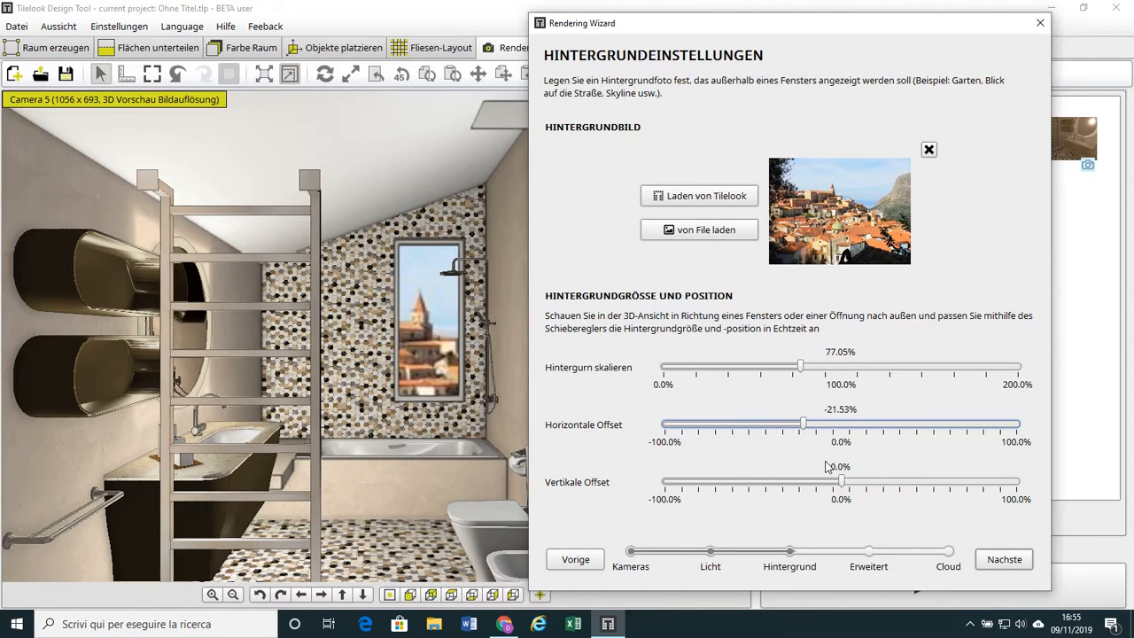
drag(840, 481, 833, 461)
mouse_move(804, 422)
mouse_down()
mouse_move(786, 424)
mouse_move(806, 423)
mouse_up()
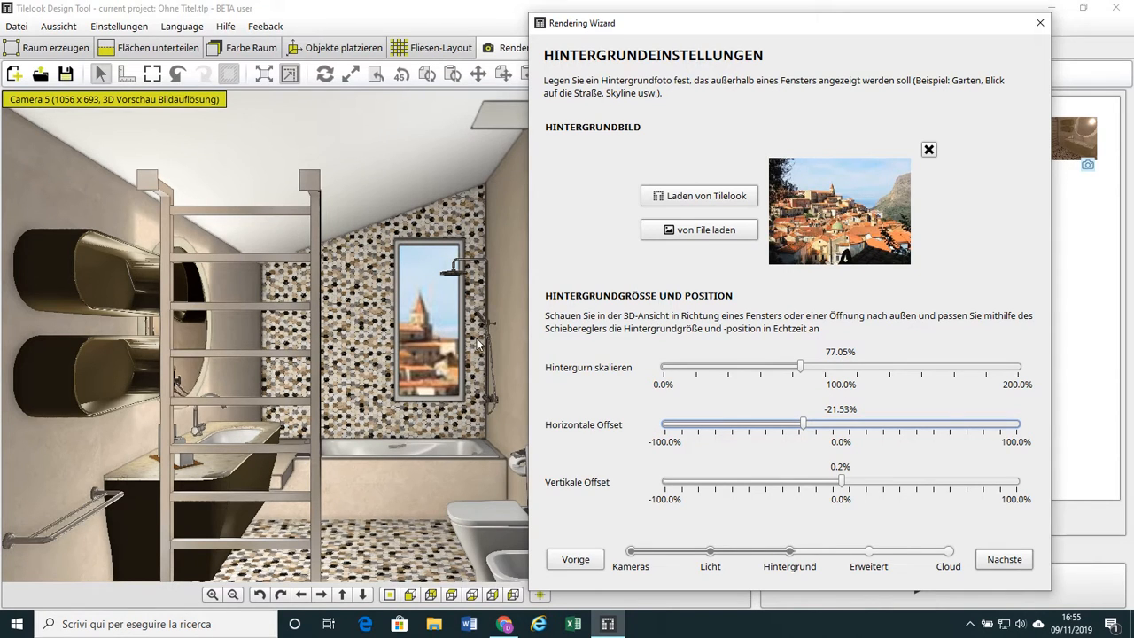
Choose Cloud Render without finishing the wizard and go back to the background settings
click(994, 560)
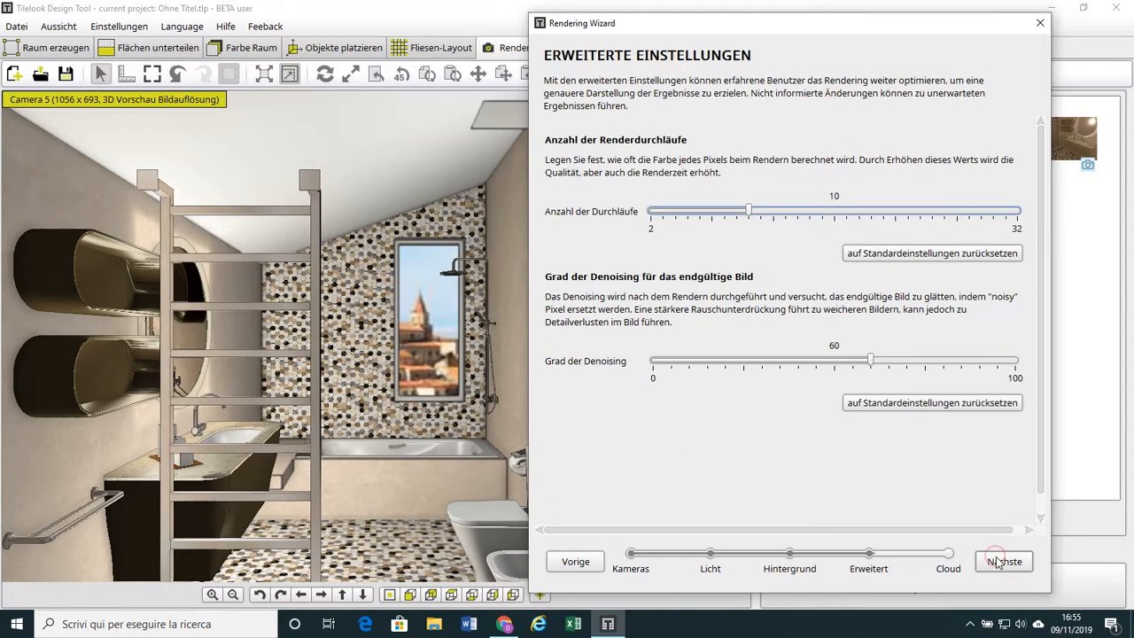
click(1007, 562)
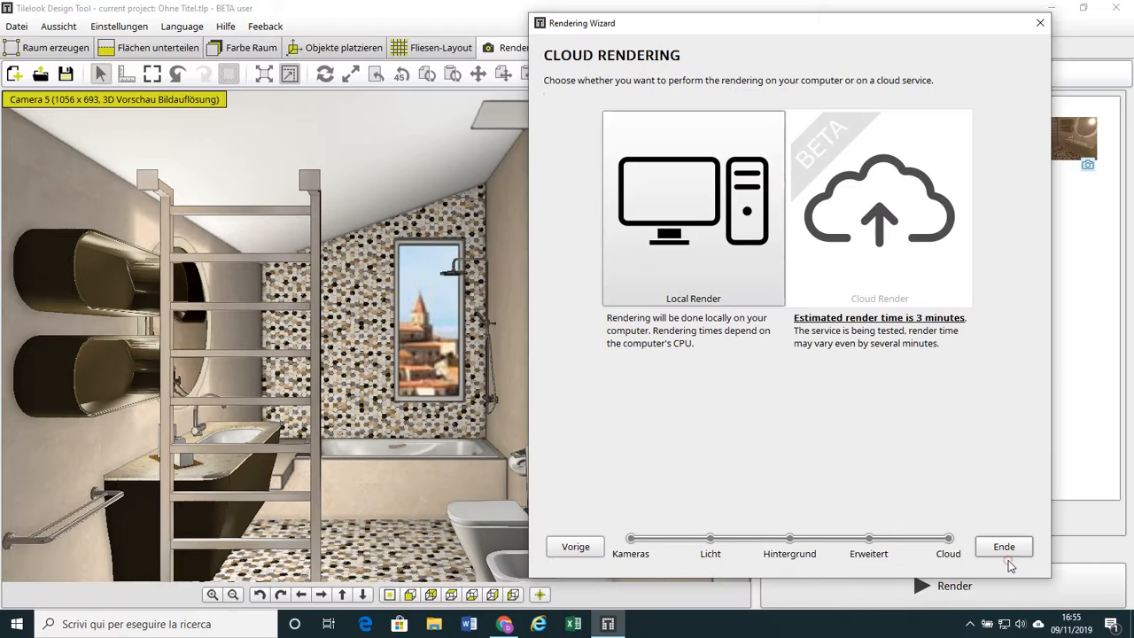
click(857, 289)
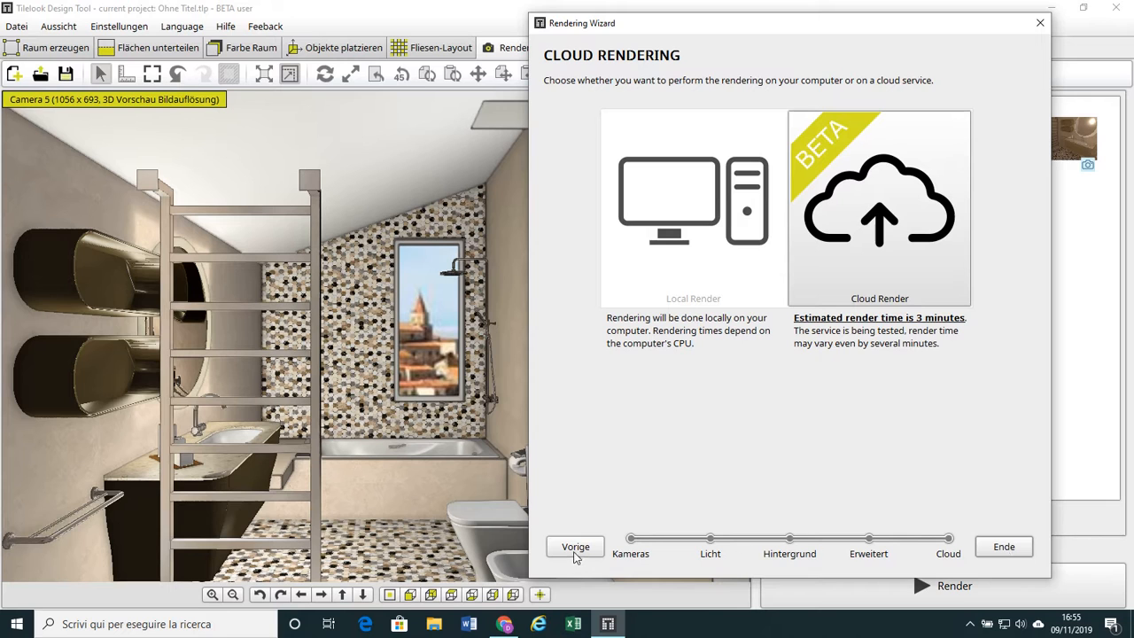
click(575, 548)
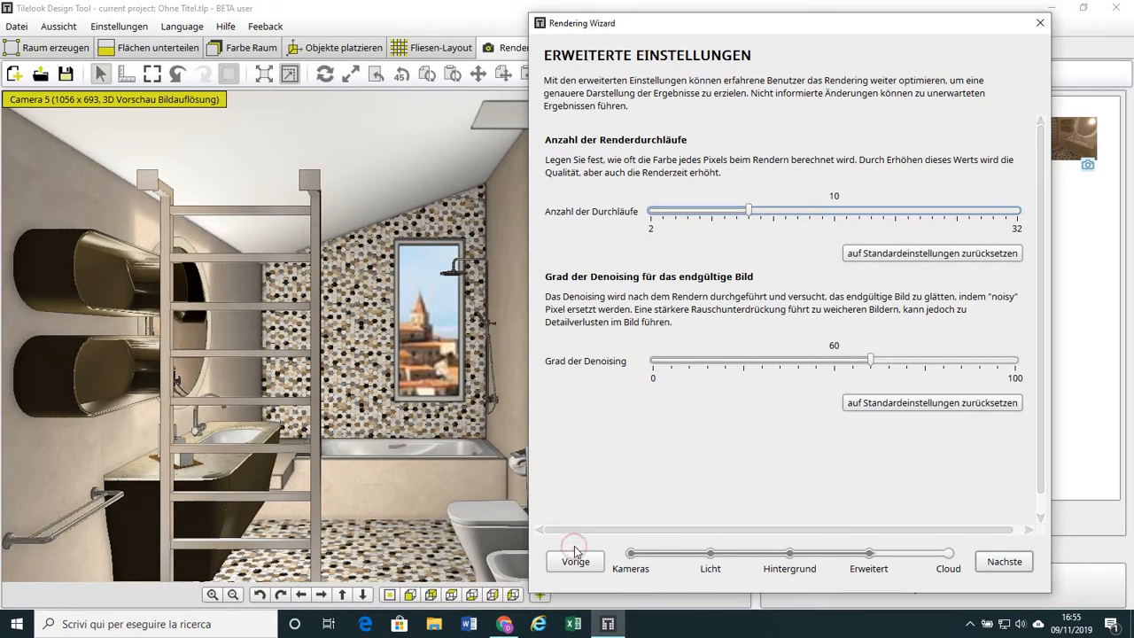
click(578, 564)
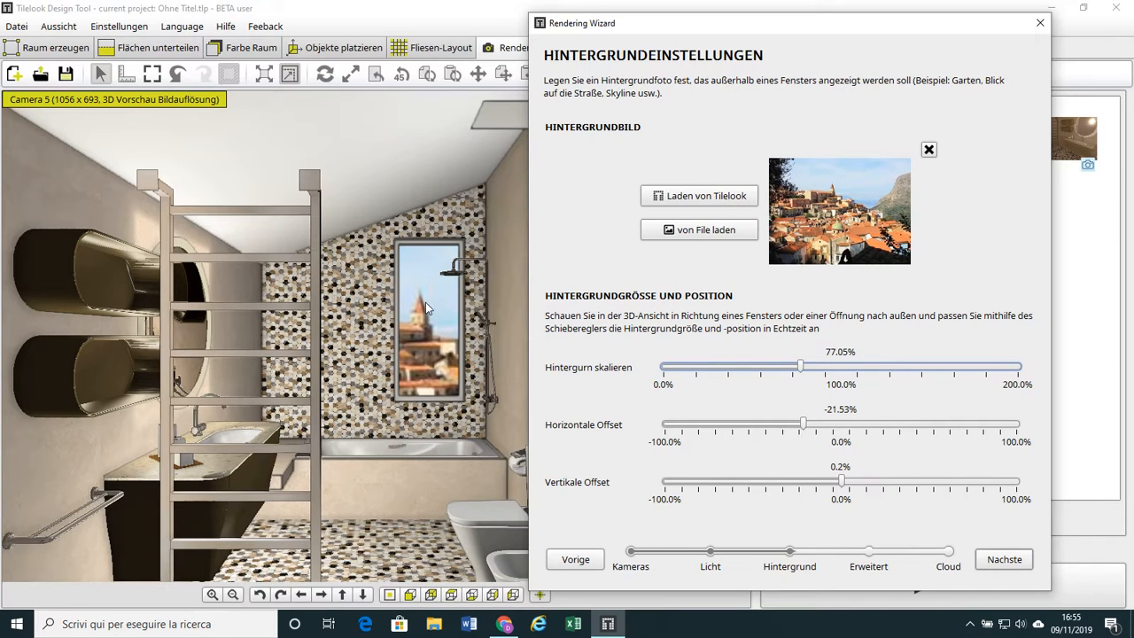
Replace the background with the image file home_panorama_m_2004 from the BACKGROUND folder on the desktop
click(708, 229)
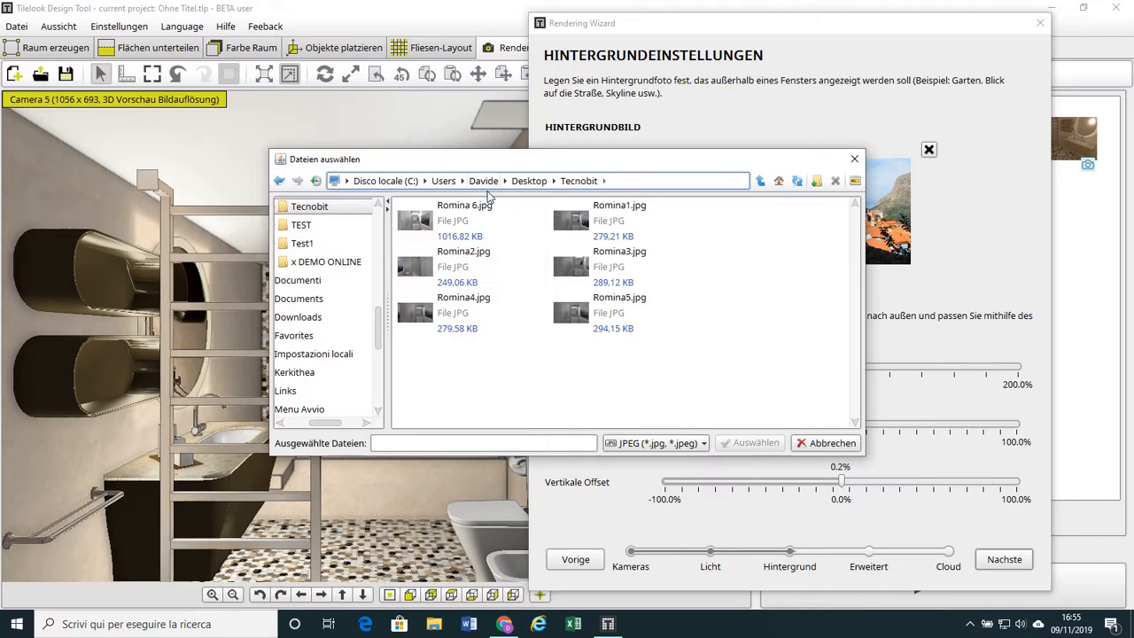
click(527, 182)
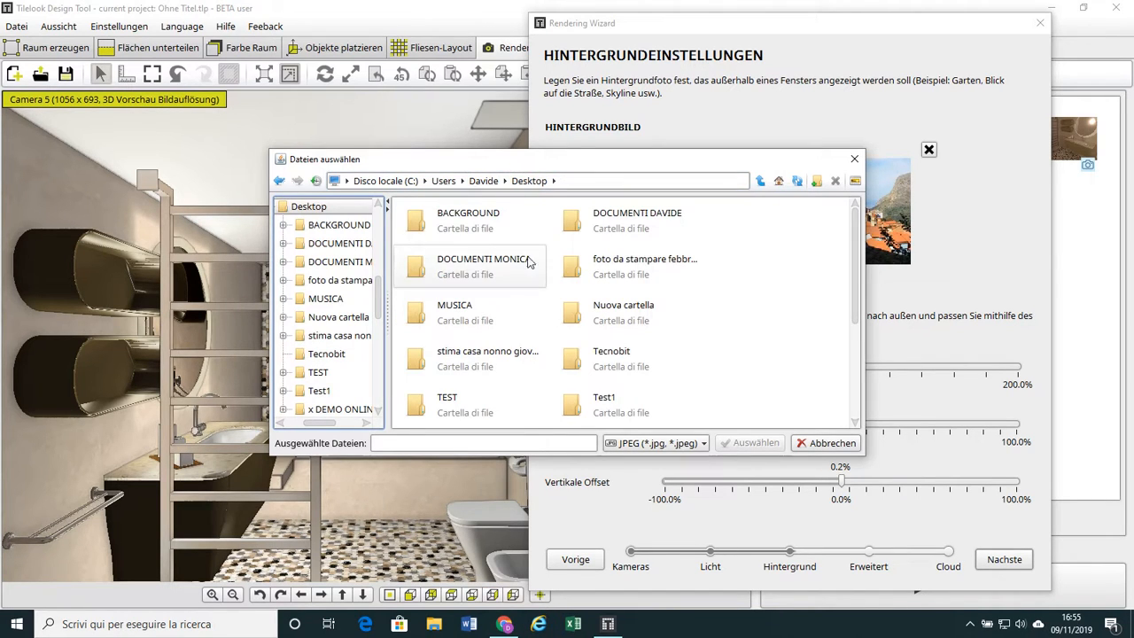
double_click(472, 226)
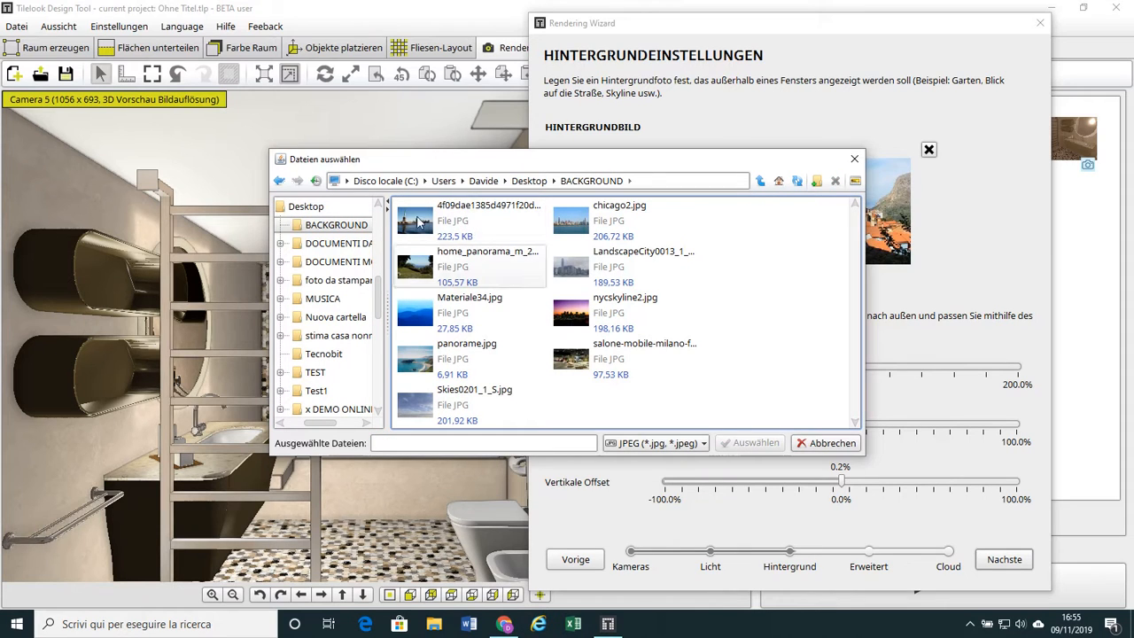
click(467, 271)
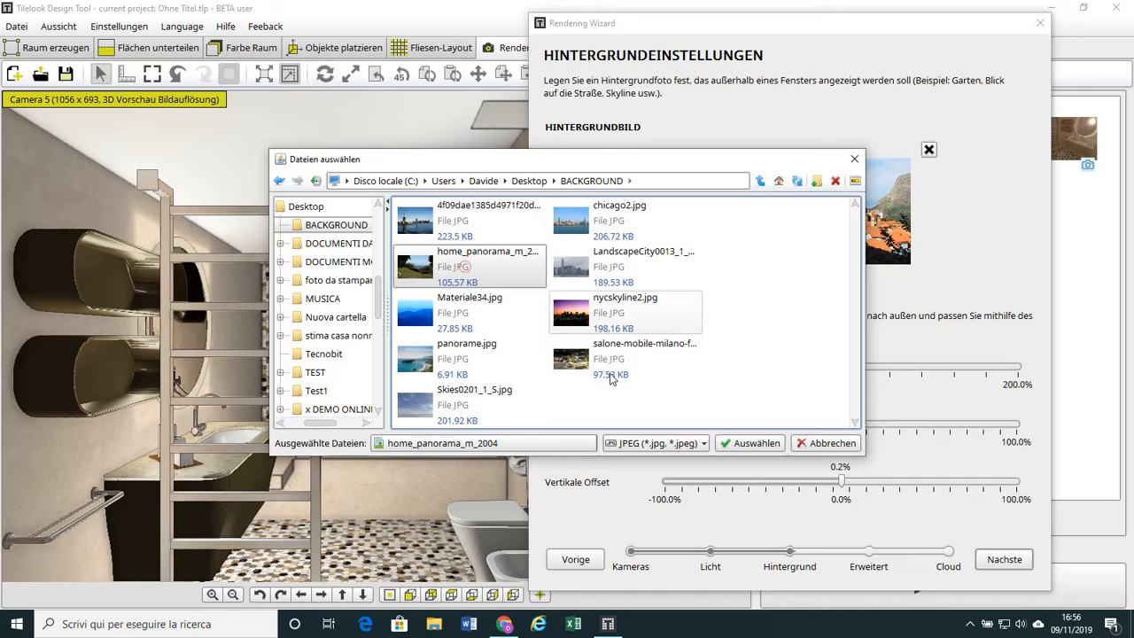
click(751, 446)
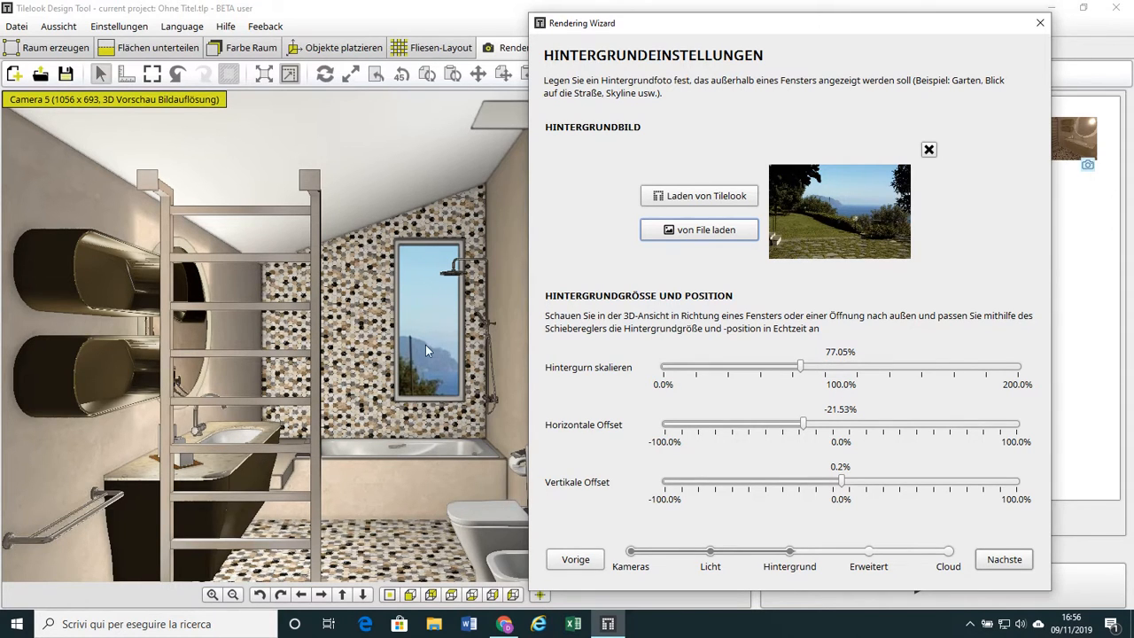
Set the background scale to 81.84%, horizontal offset to -16.7% and vertical offset to -4.23%
drag(803, 375, 829, 374)
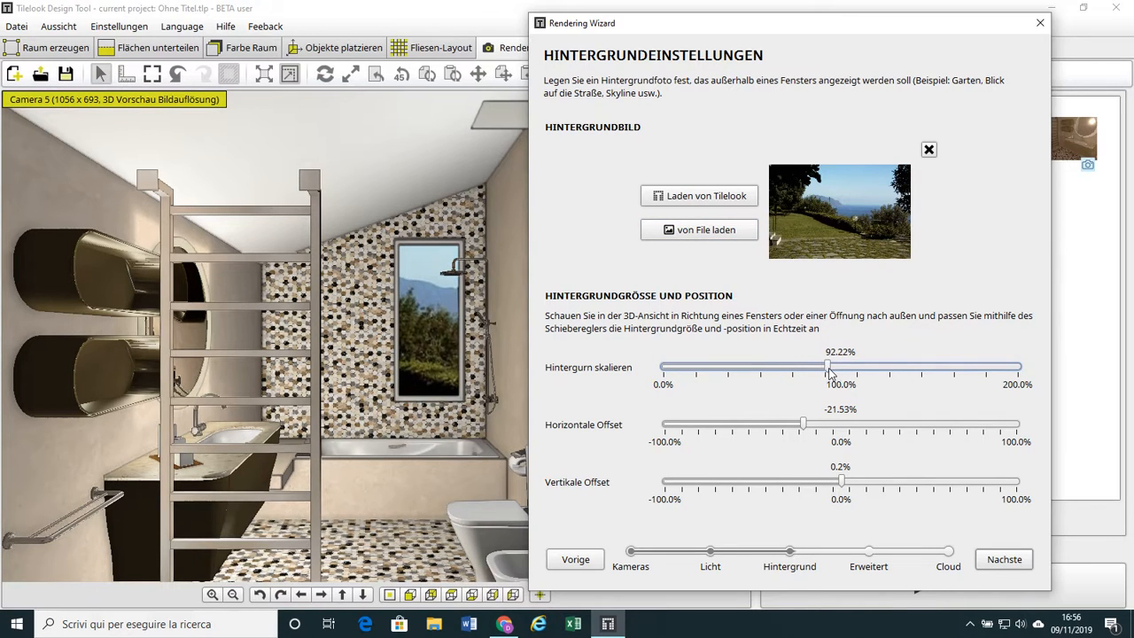
mouse_move(804, 426)
mouse_down()
mouse_move(833, 430)
mouse_move(800, 427)
mouse_up()
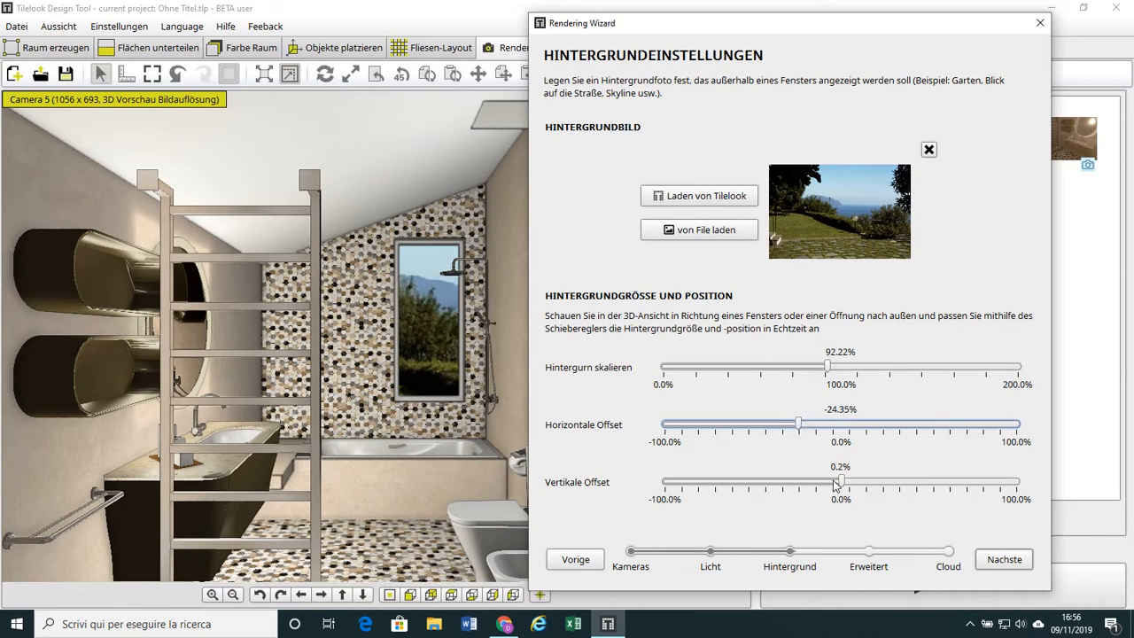
drag(838, 483, 848, 477)
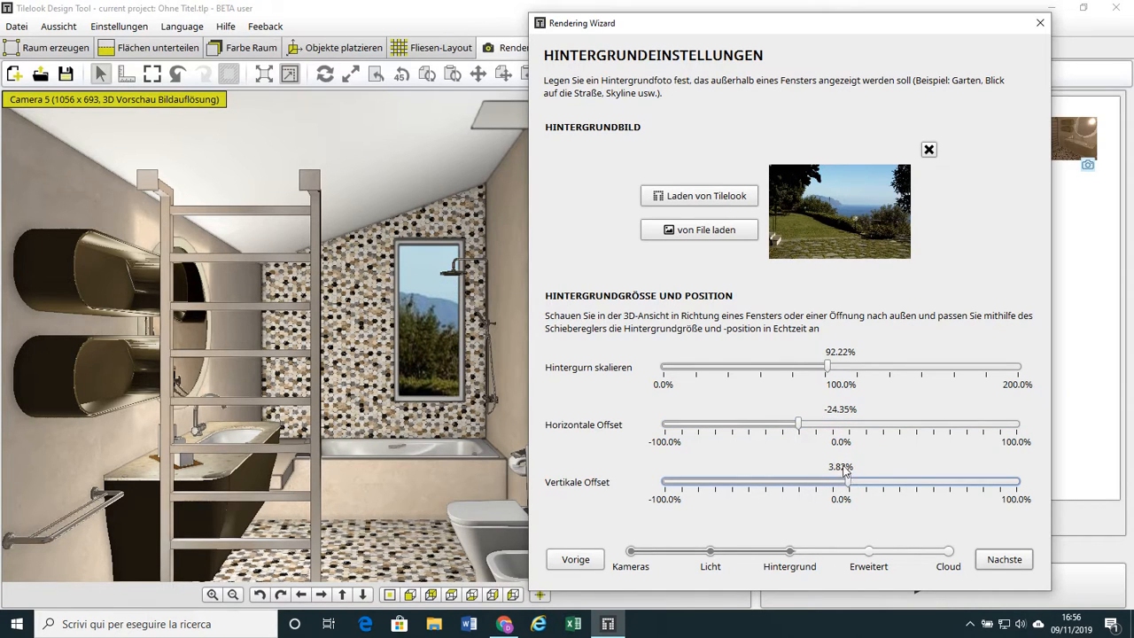
drag(828, 372, 810, 378)
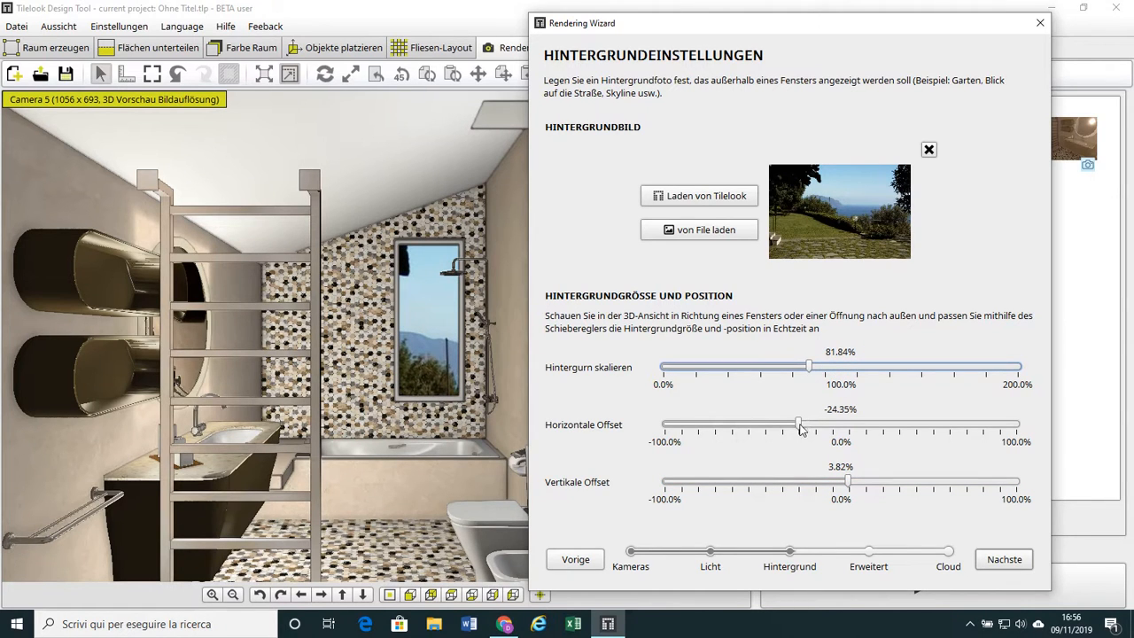
drag(800, 426, 815, 433)
drag(846, 478, 833, 482)
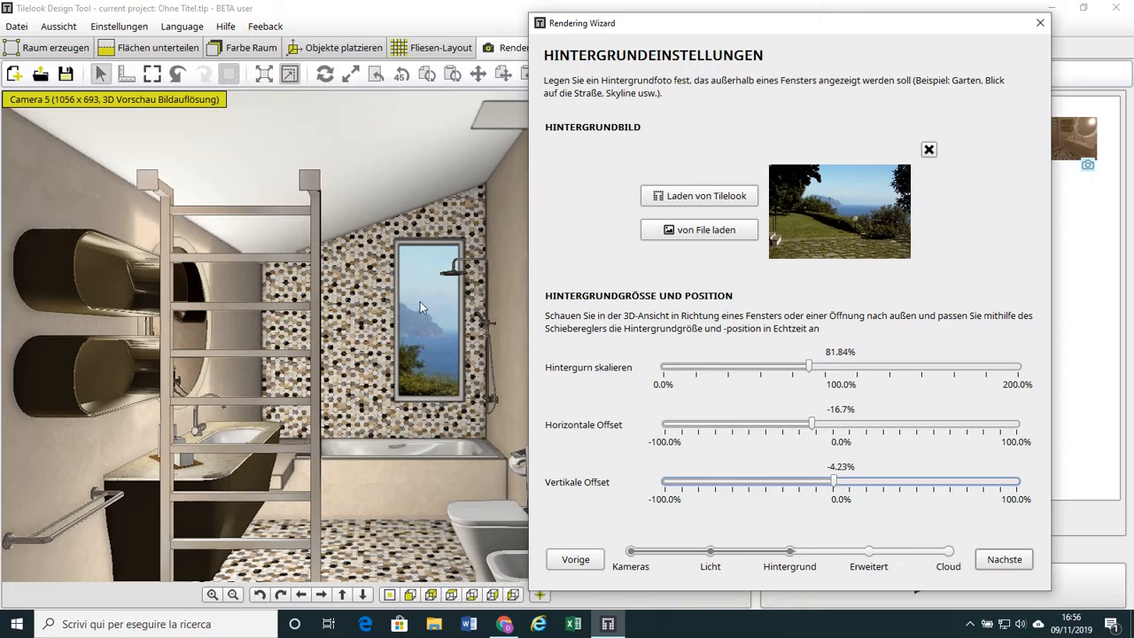
Keep the advanced settings, choose Cloud Render and finish the wizard to start the rendering
click(1019, 565)
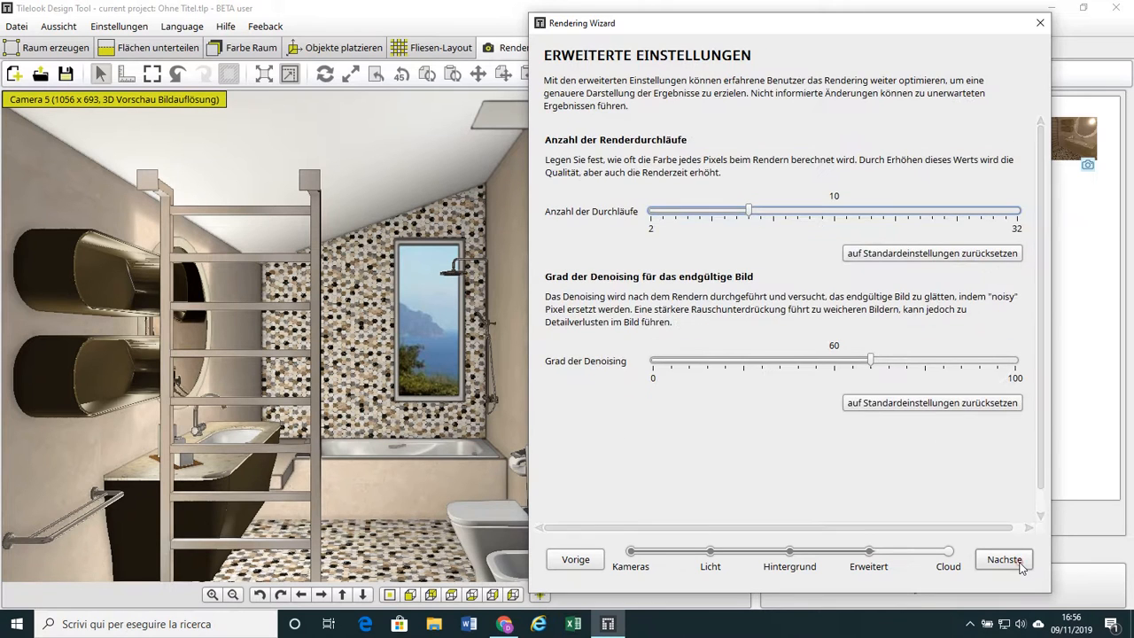
click(1019, 564)
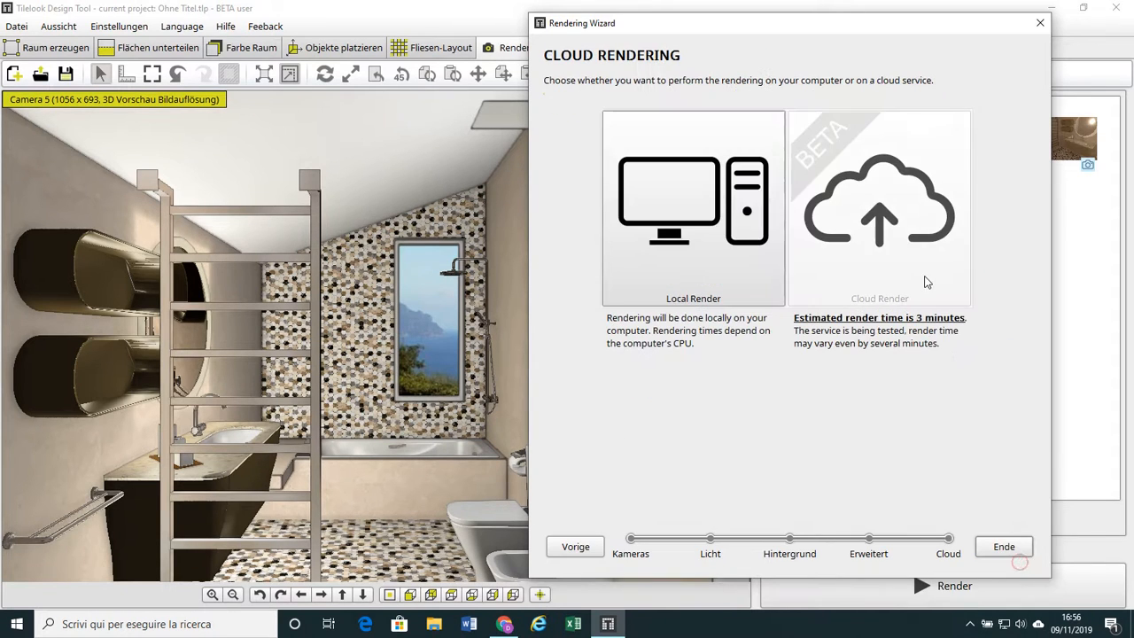
click(1010, 550)
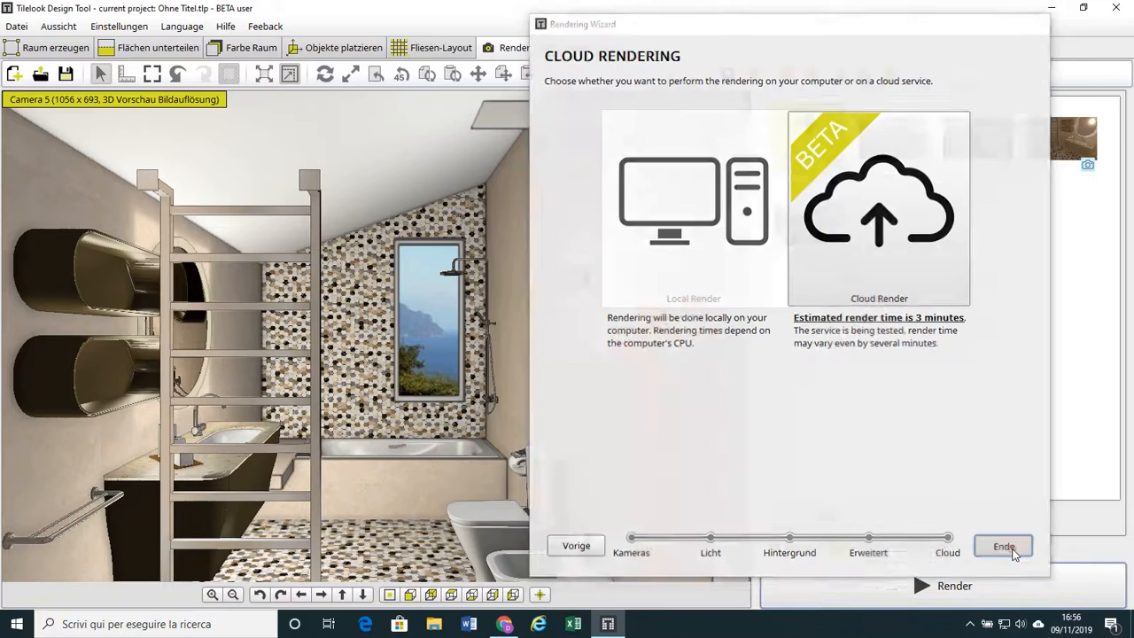